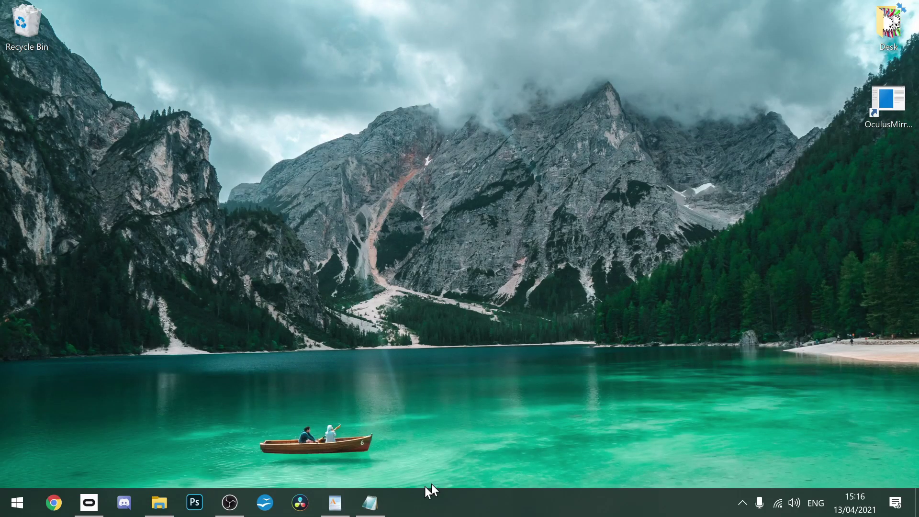
# - Download alvr_client_oculus_quest.apk, ALVR_Installer_v15.1.2.exe and alvr_server_windows.zip from the ALVR v15.1.2 release page on GitHub
pyautogui.click(370, 502)
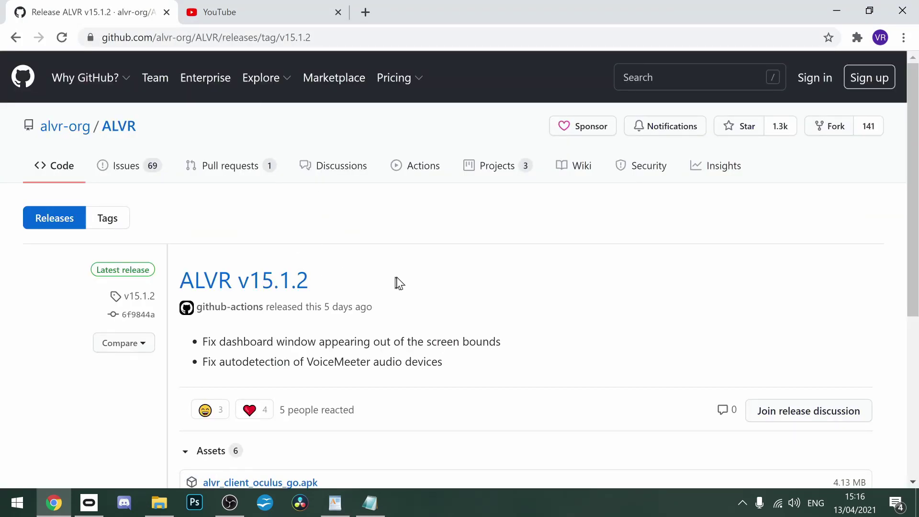
pyautogui.scroll(-1, 410, 280)
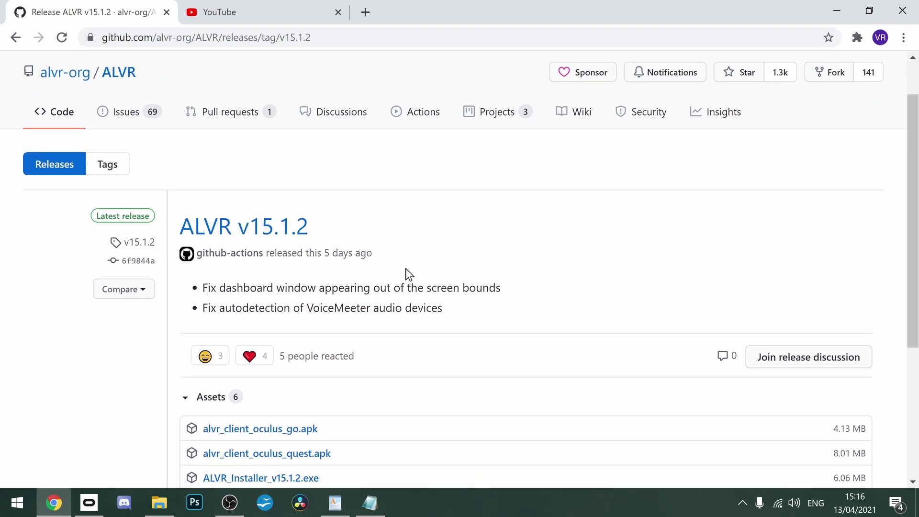
pyautogui.scroll(-1, 408, 274)
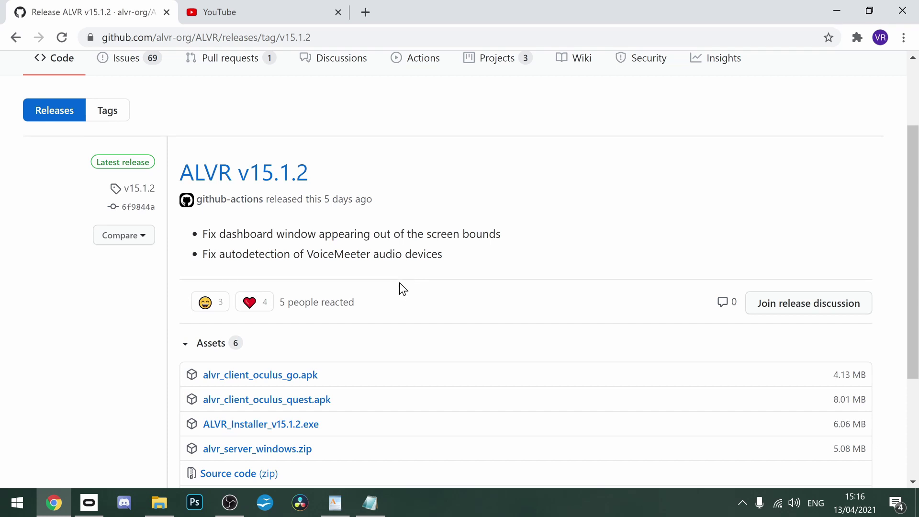
pyautogui.scroll(1, 361, 381)
pyautogui.scroll(-2, 361, 381)
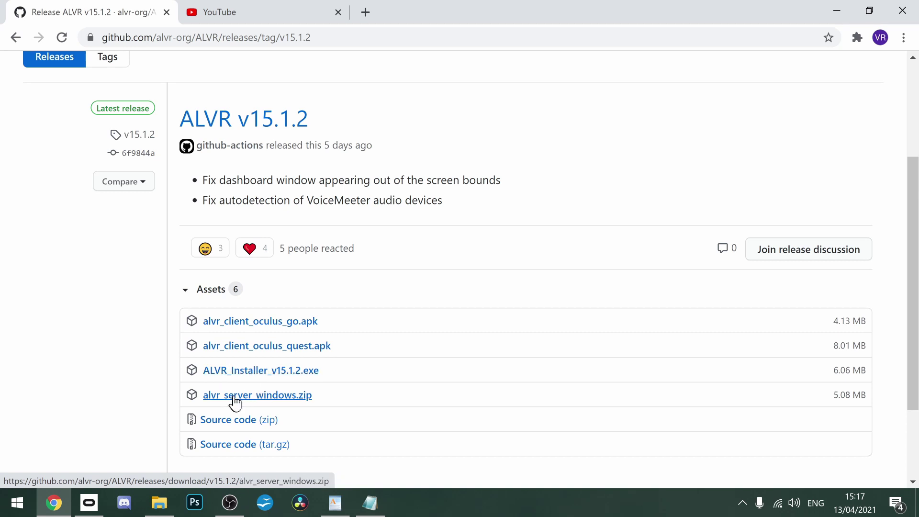
pyautogui.click(301, 345)
pyautogui.click(278, 371)
pyautogui.click(262, 395)
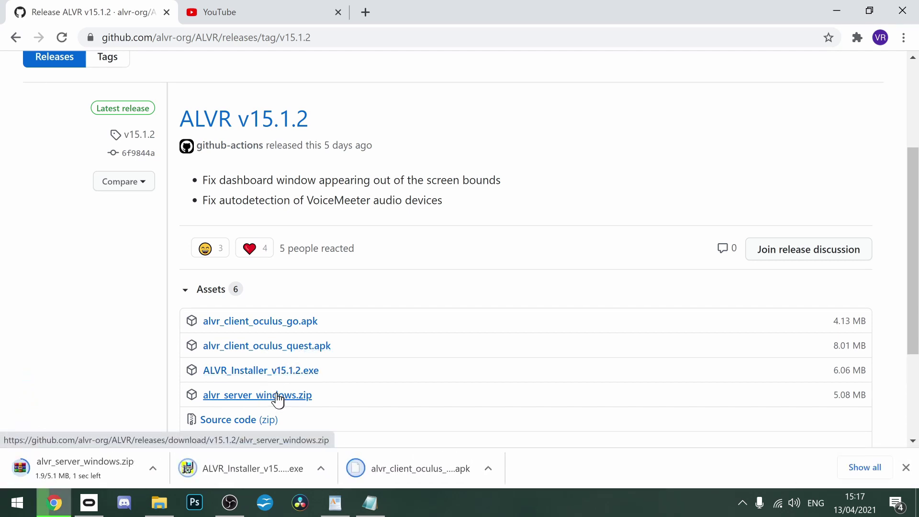
# - Show the downloaded ALVR_Installer_v15.1.2.exe in its folder and run it
pyautogui.rightClick(275, 460)
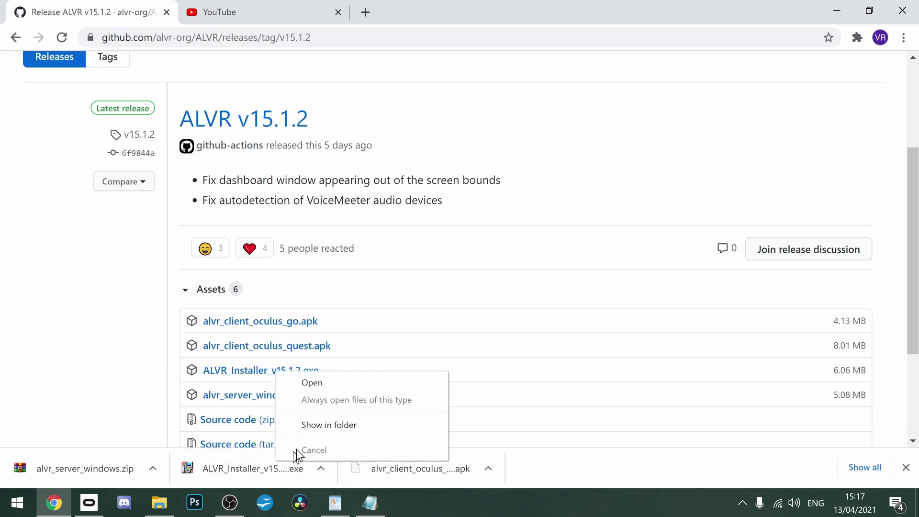
pyautogui.click(321, 428)
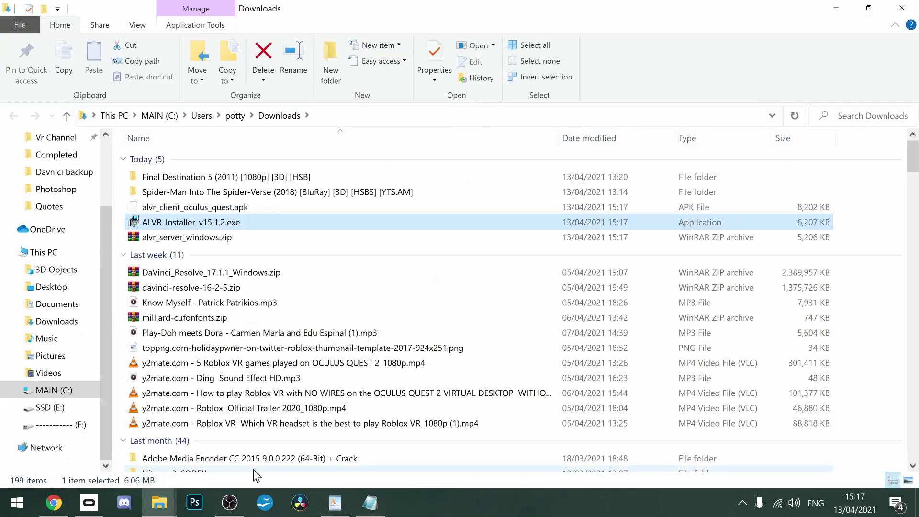
pyautogui.doubleClick(184, 223)
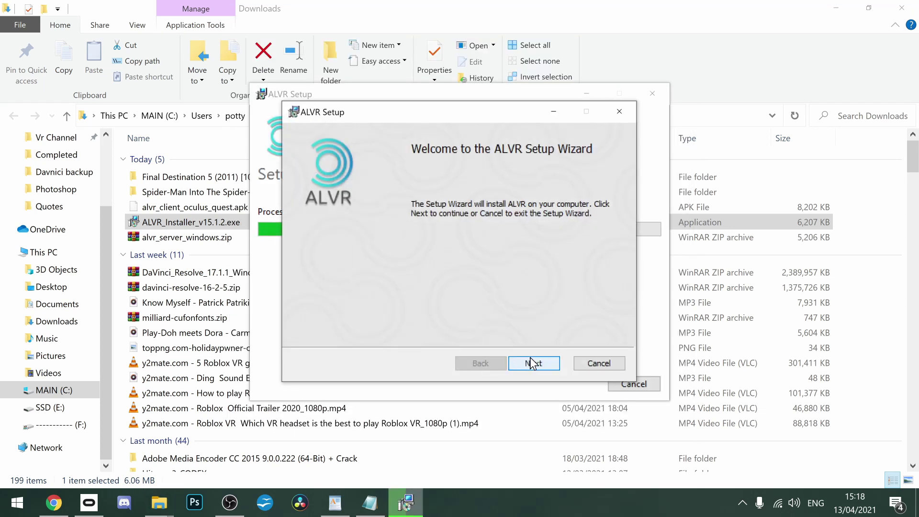
# - Complete the ALVR setup with the default location C:\Program Files\ALVR\, turn off launching ALVR at the end, and close the installer
pyautogui.click(542, 363)
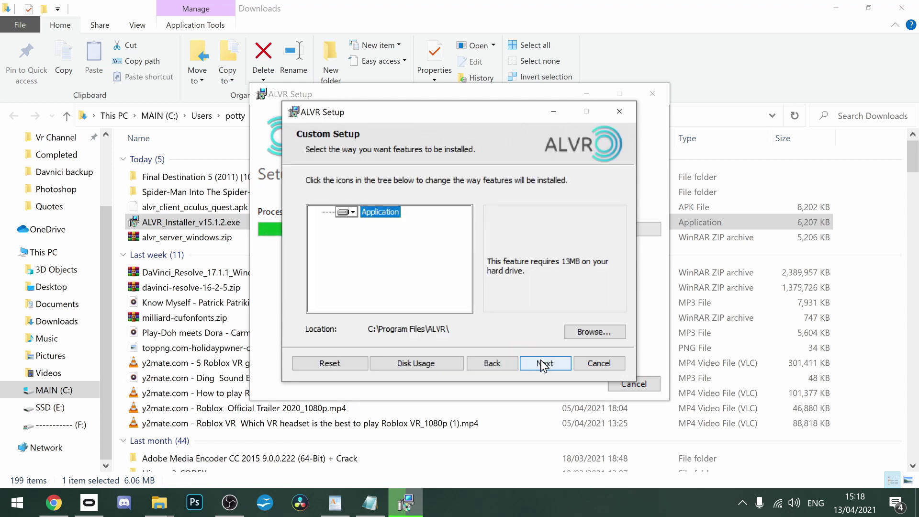
pyautogui.click(539, 364)
pyautogui.click(539, 363)
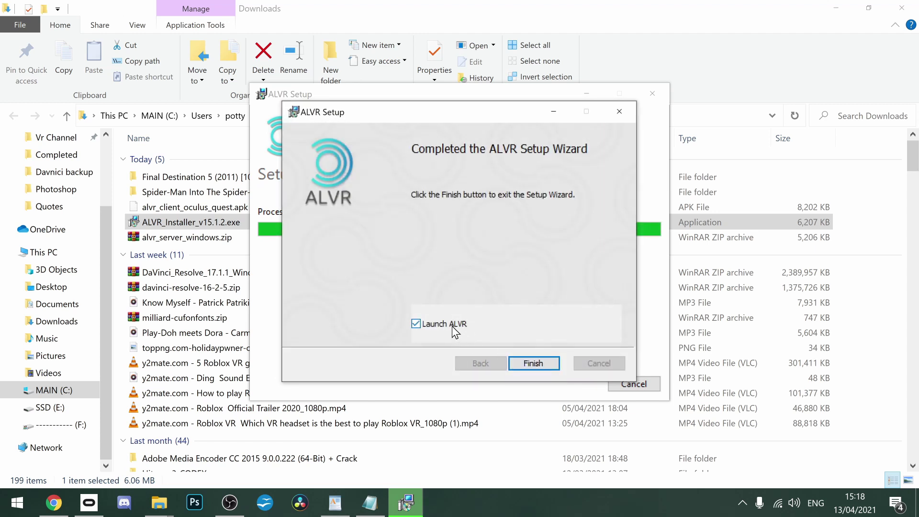
pyautogui.click(451, 326)
pyautogui.click(533, 363)
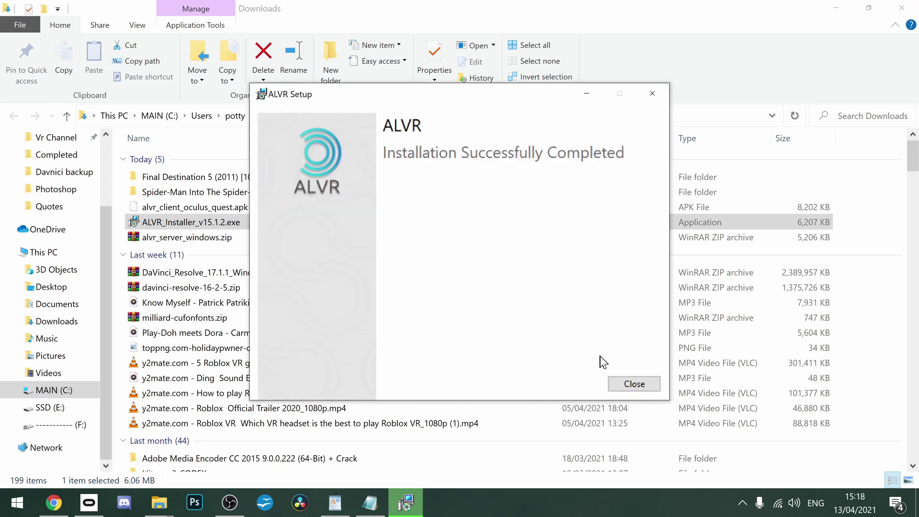
pyautogui.click(615, 385)
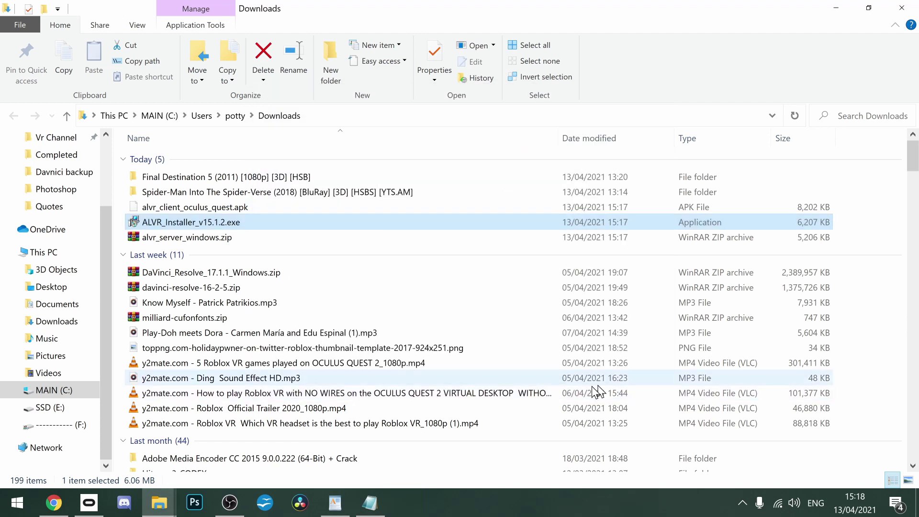
# - Open SideQuest and install alvr_client_oculus_quest.apk from the Downloads folder on the connected Oculus Quest 2
pyautogui.click(5, 512)
pyautogui.write('si')
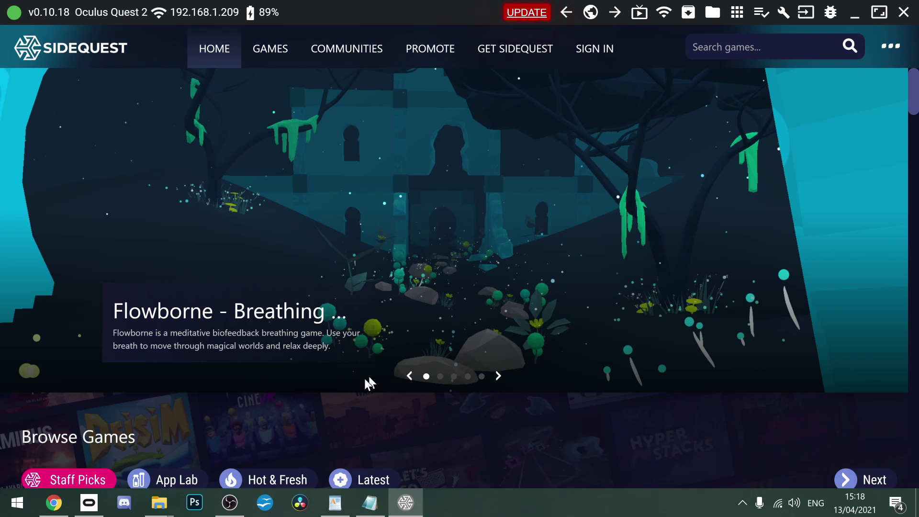
pyautogui.moveTo(167, 503)
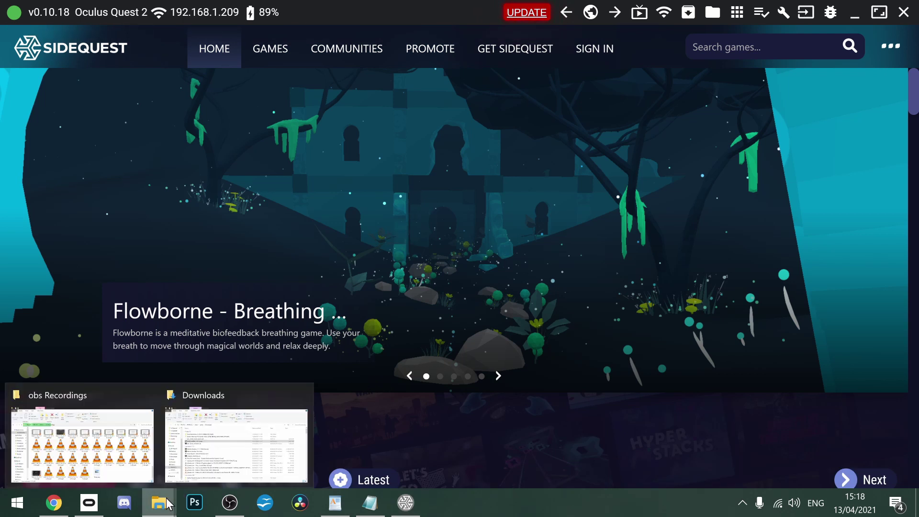
pyautogui.click(240, 434)
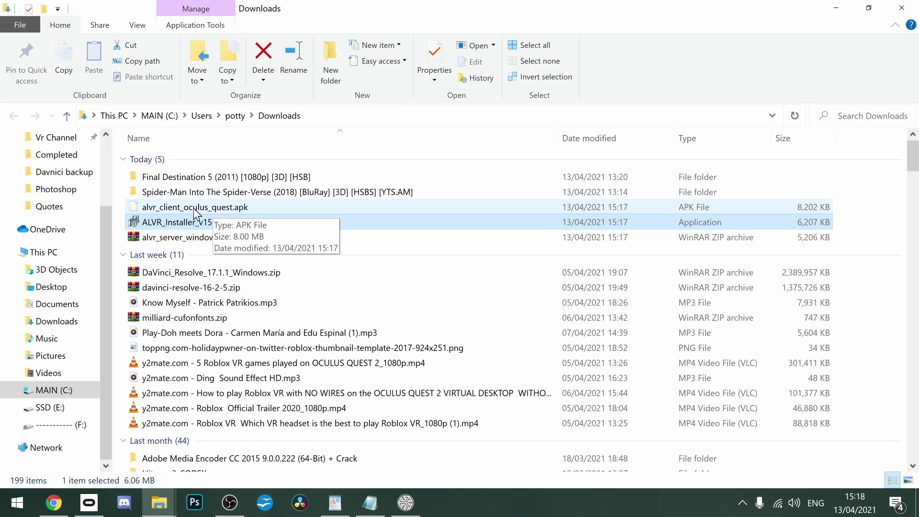
pyautogui.moveTo(194, 208); pyautogui.dragTo(19, 13)
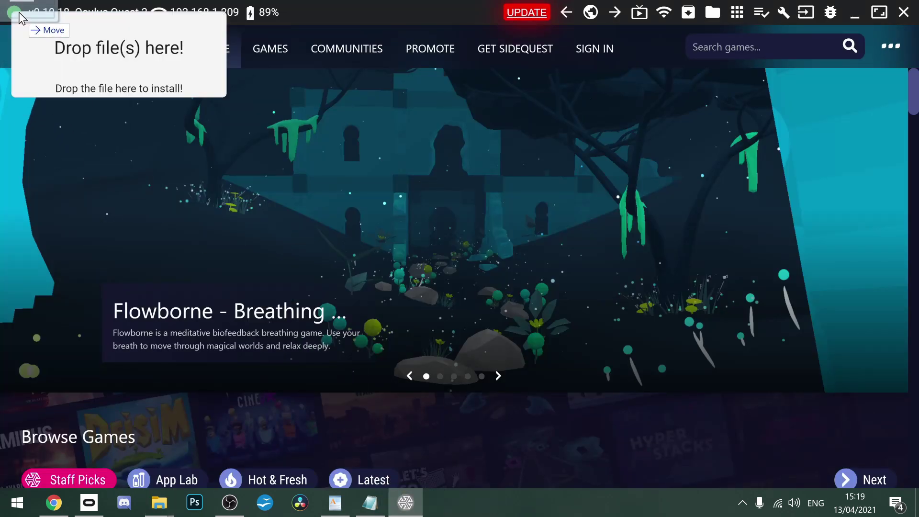
pyautogui.moveTo(19, 13); pyautogui.dragTo(19, 12)
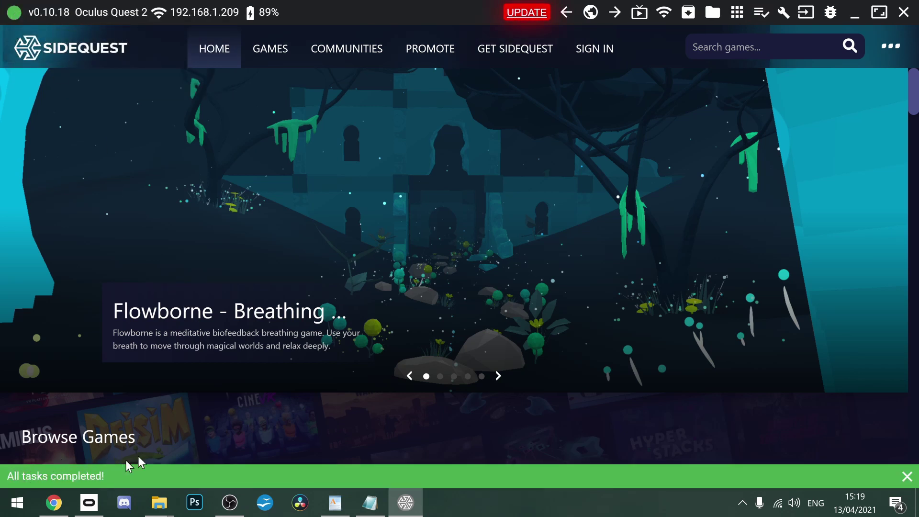
pyautogui.click(415, 512)
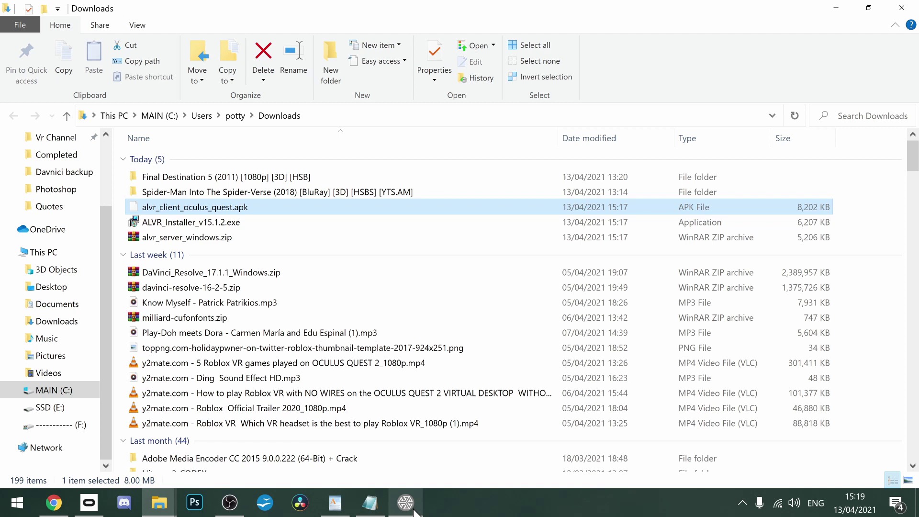
pyautogui.rightClick(200, 238)
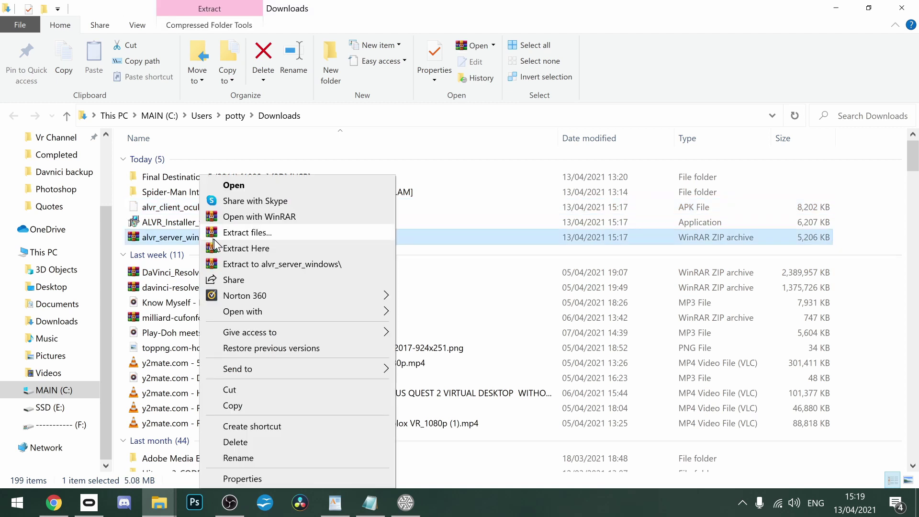
pyautogui.click(187, 234)
pyautogui.doubleClick(188, 234)
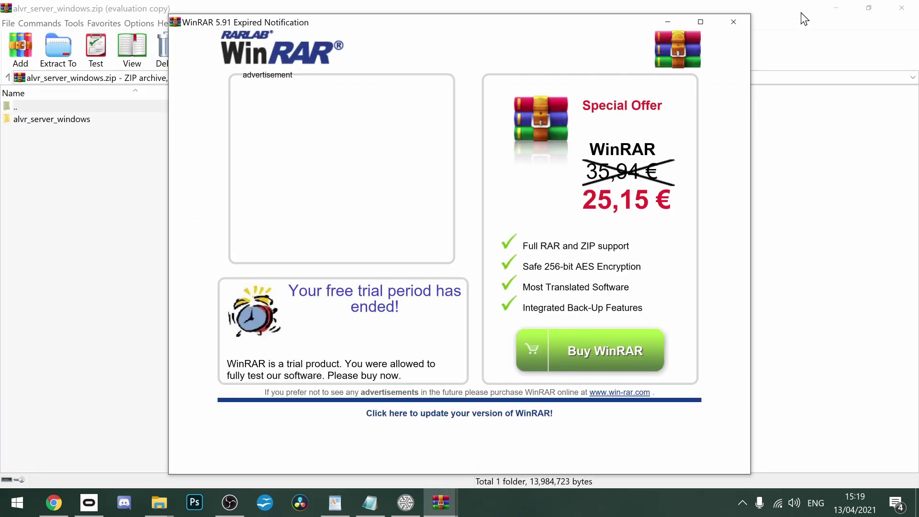
pyautogui.click(733, 22)
pyautogui.click(901, 8)
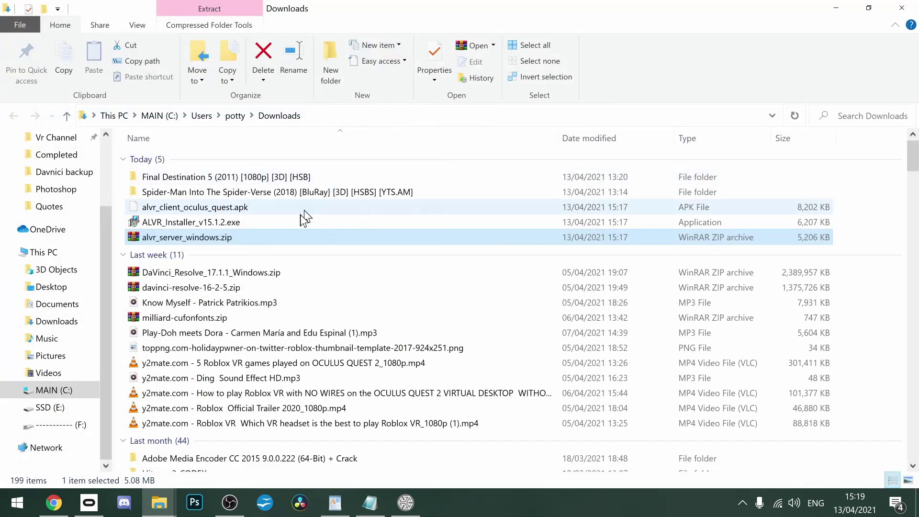
# - Extract alvr_server_windows.zip directly into the Downloads folder and check the contents of the extracted alvr_server_windows folder
pyautogui.rightClick(190, 233)
pyautogui.click(221, 248)
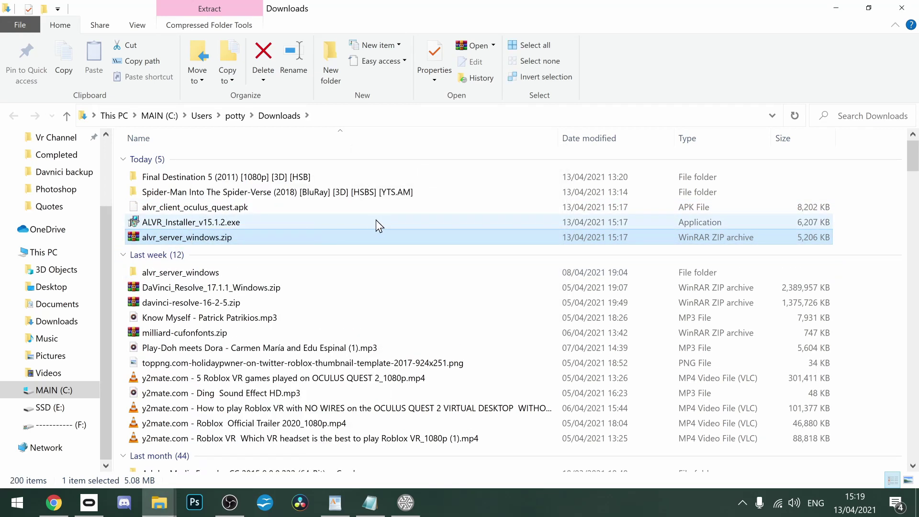
pyautogui.doubleClick(210, 273)
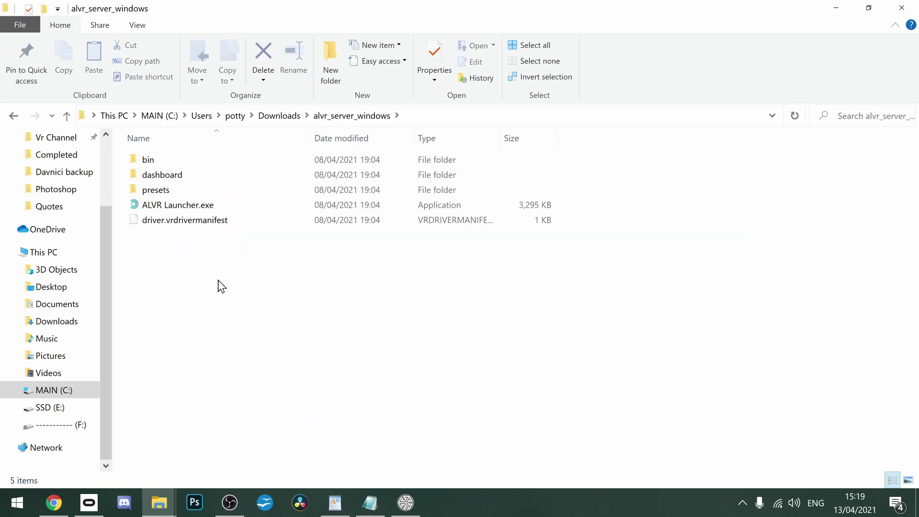
pyautogui.click(14, 116)
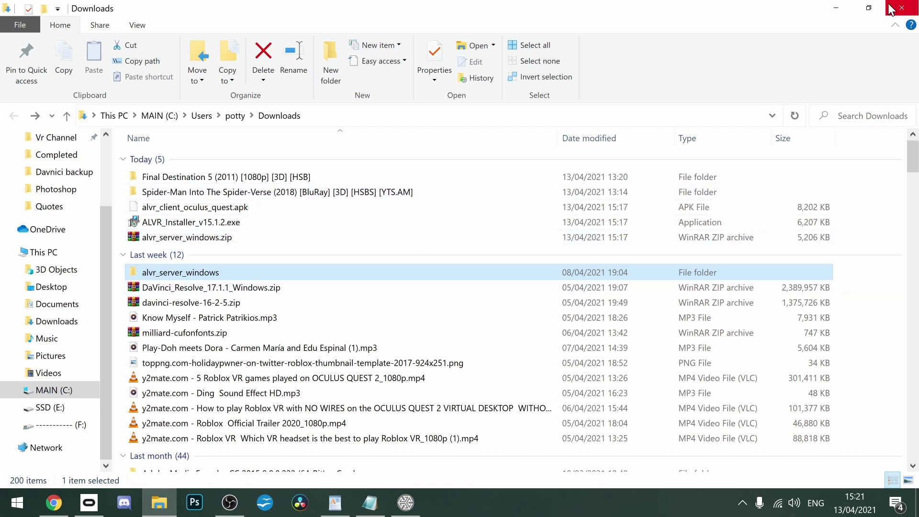
pyautogui.click(836, 8)
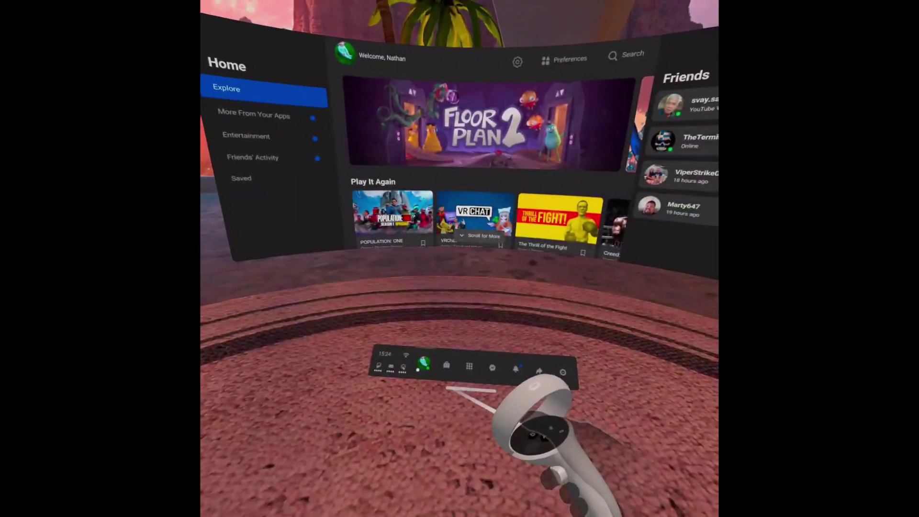
# - Switch to the Quest headset and open its app library
pyautogui.click(437, 361)
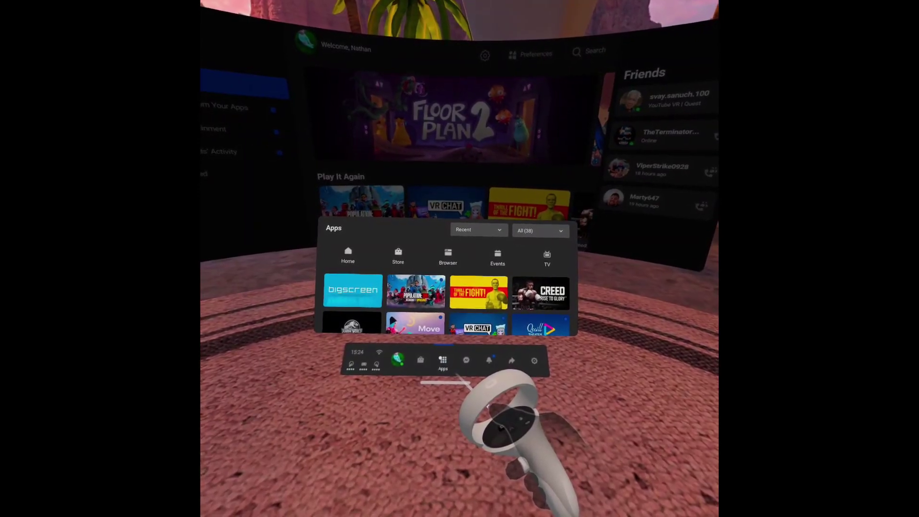
pyautogui.click(503, 258)
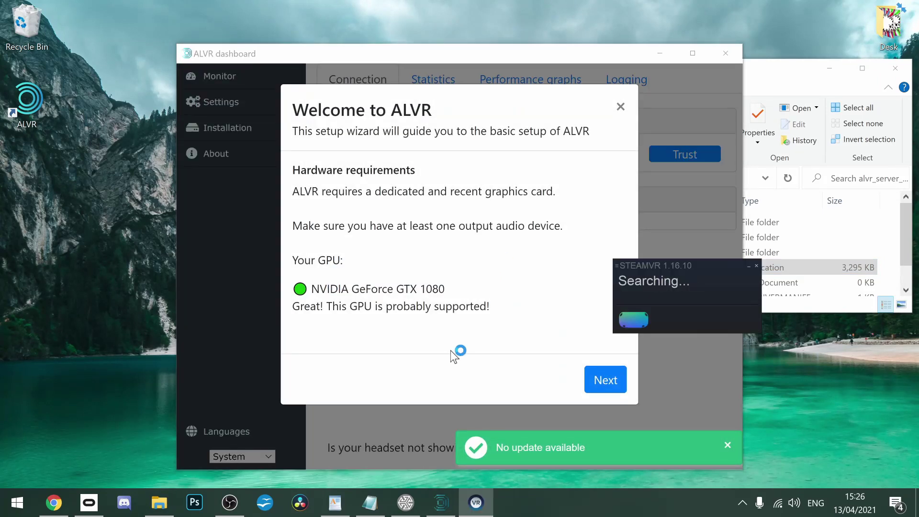
# - Go through the ALVR welcome wizard to its end without adding firewall rules, and trust the new Oculus Quest 2 client
pyautogui.click(750, 266)
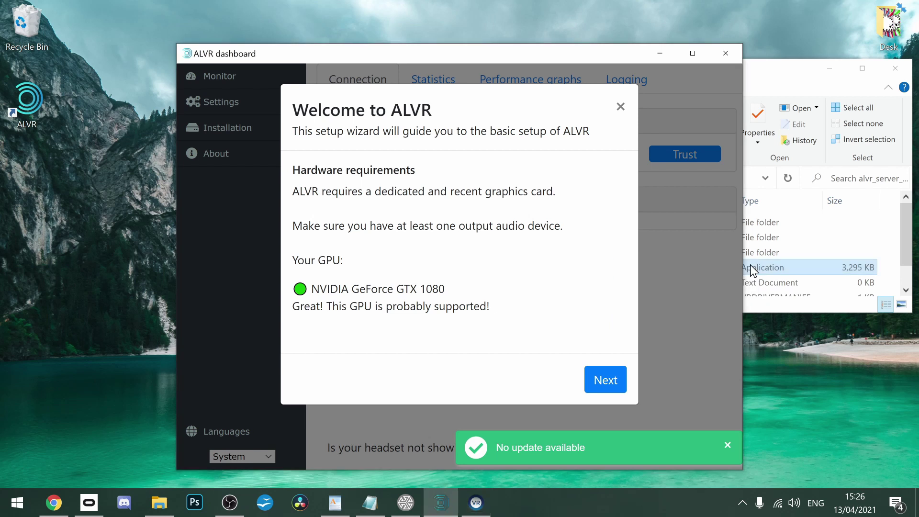
pyautogui.click(604, 380)
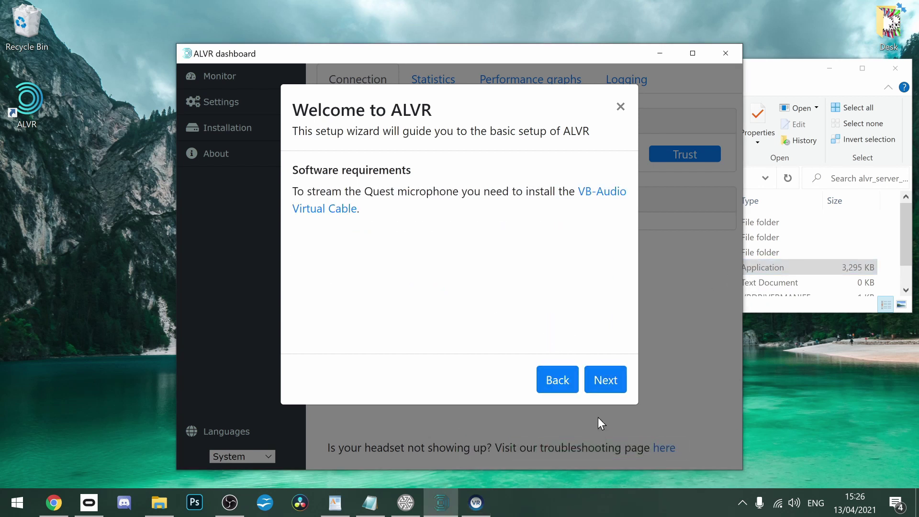
pyautogui.click(604, 381)
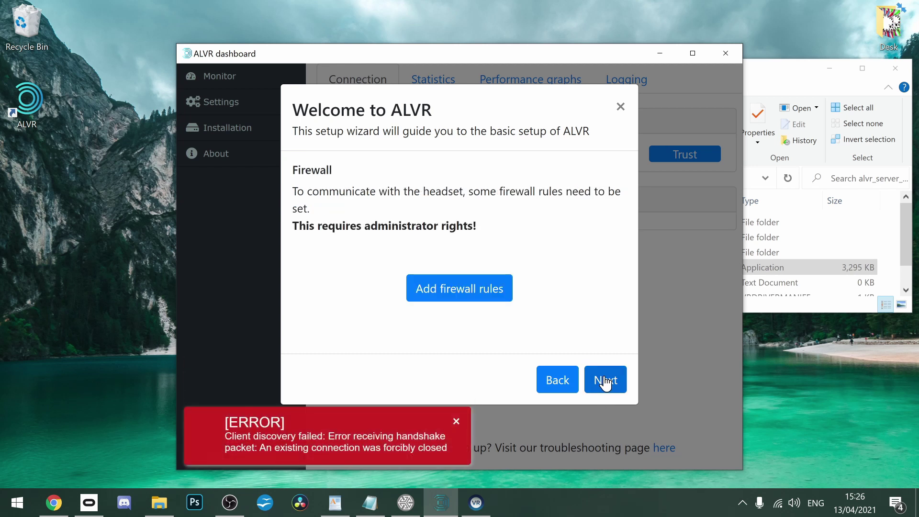
pyautogui.click(605, 381)
pyautogui.click(605, 382)
pyautogui.click(605, 381)
pyautogui.click(606, 381)
pyautogui.click(605, 381)
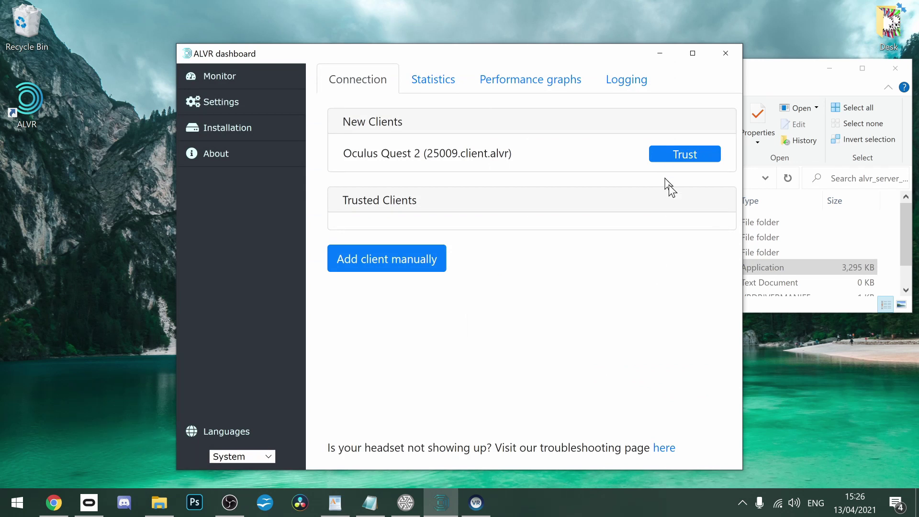
pyautogui.click(689, 157)
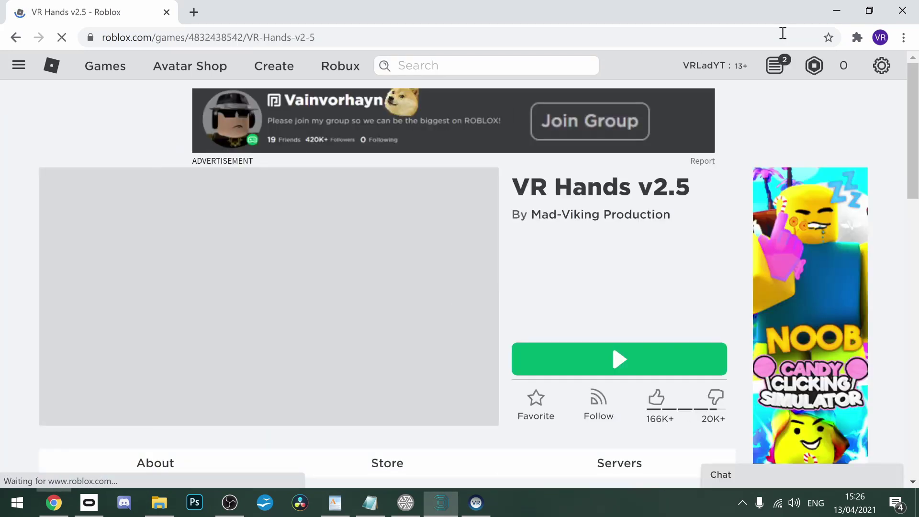
# - Reduce the browser window with the Roblox VR Hands v2.5 page to a smaller floating window and bring the game's play control into view
pyautogui.click(868, 11)
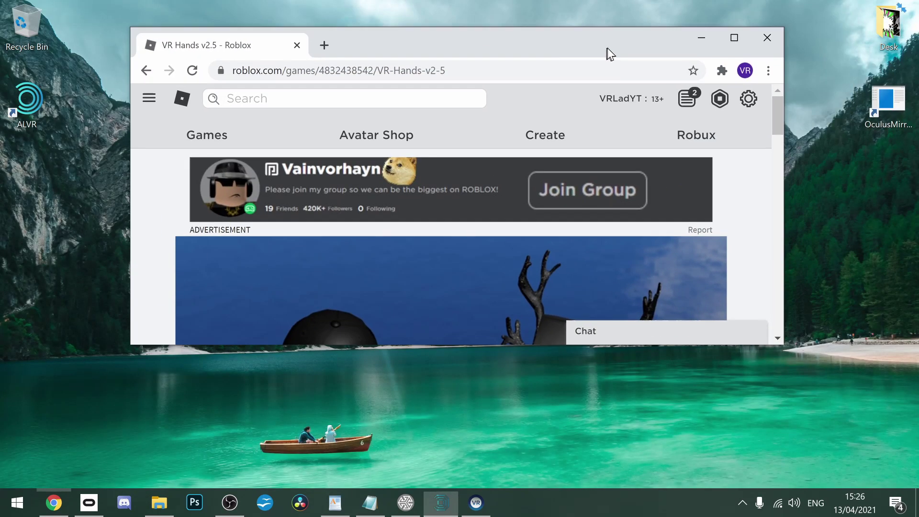
pyautogui.moveTo(607, 48); pyautogui.dragTo(619, 41)
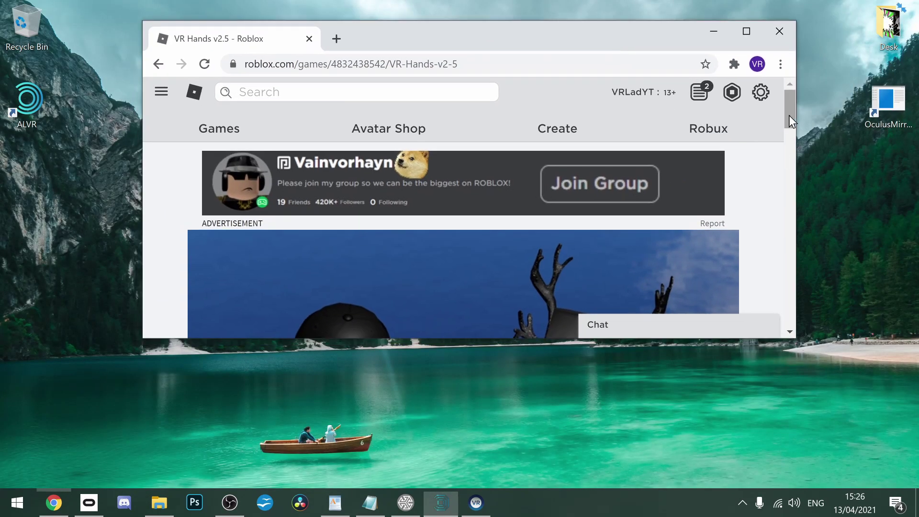
pyautogui.moveTo(788, 115); pyautogui.dragTo(795, 169)
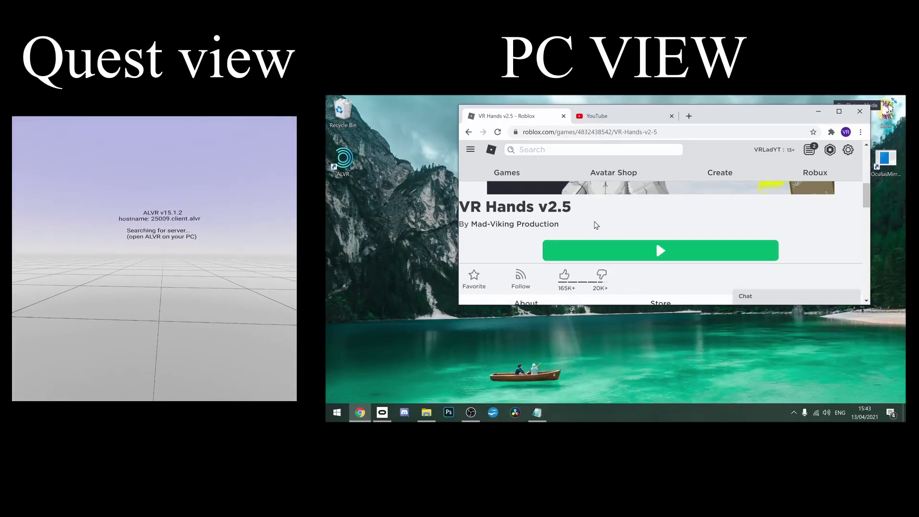
# - Launch ALVR from the desktop and start the VR Hands v2.5 game from its Roblox page
pyautogui.doubleClick(343, 158)
pyautogui.click(669, 252)
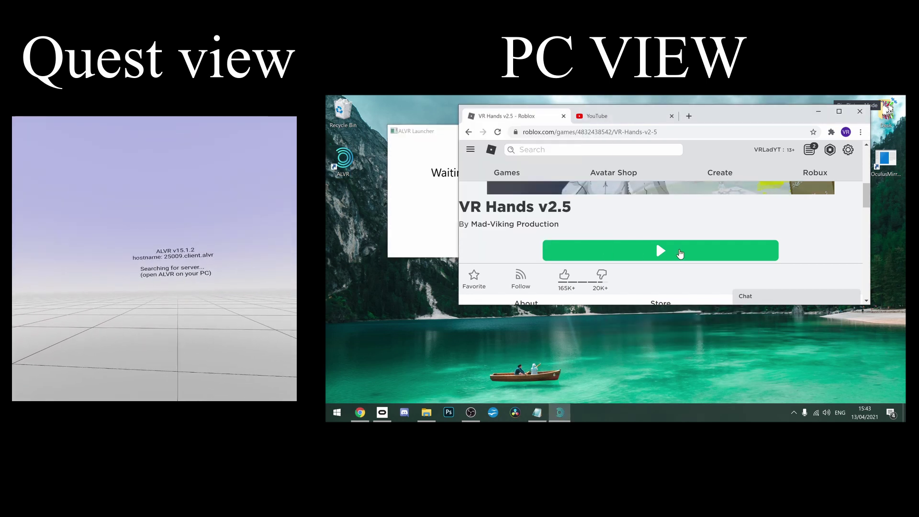